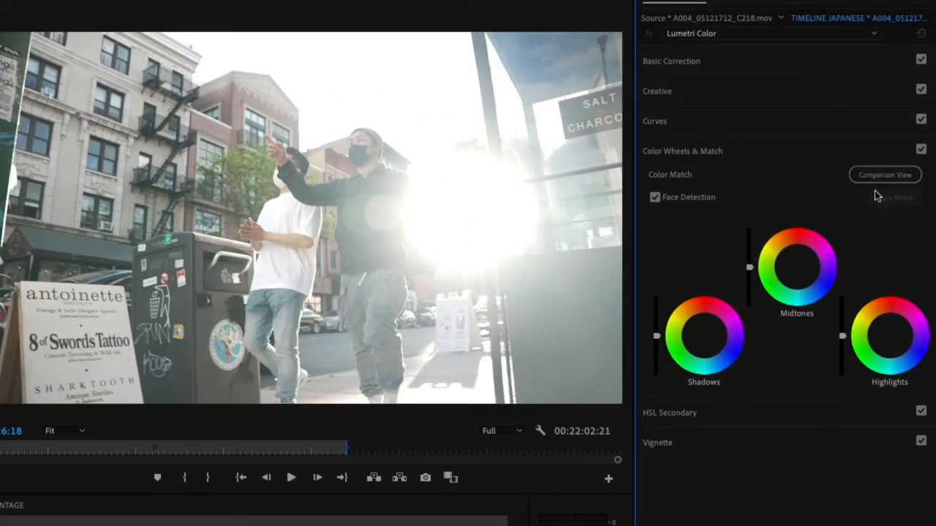
Enable Comparison View and scrub the reference to the Salt Charcoal storefront shot
left_click(888, 176)
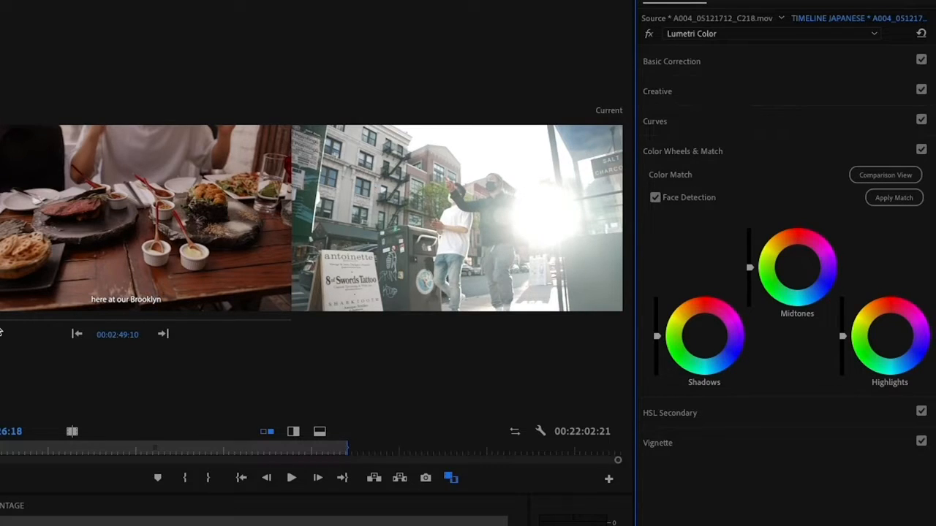
left_click(2, 321)
left_click_drag(1, 322, 176, 321)
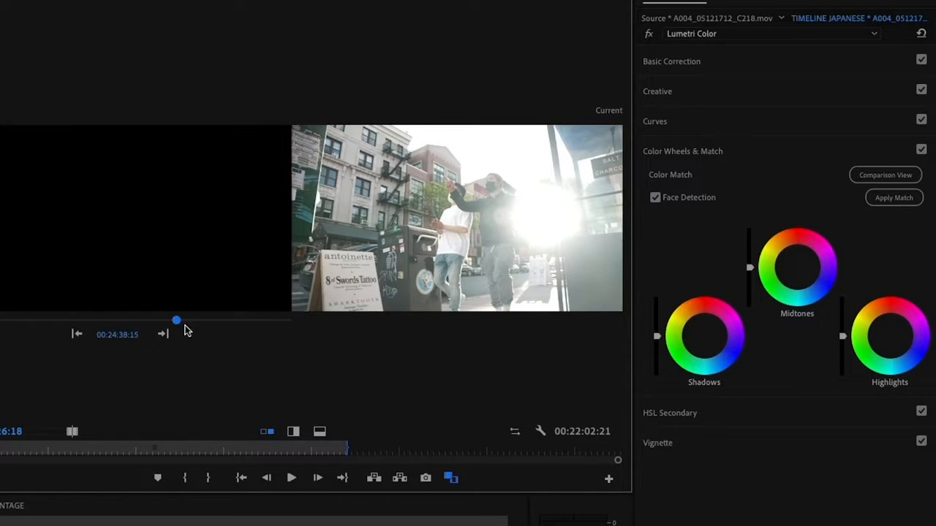
left_click_drag(232, 322, 0, 321)
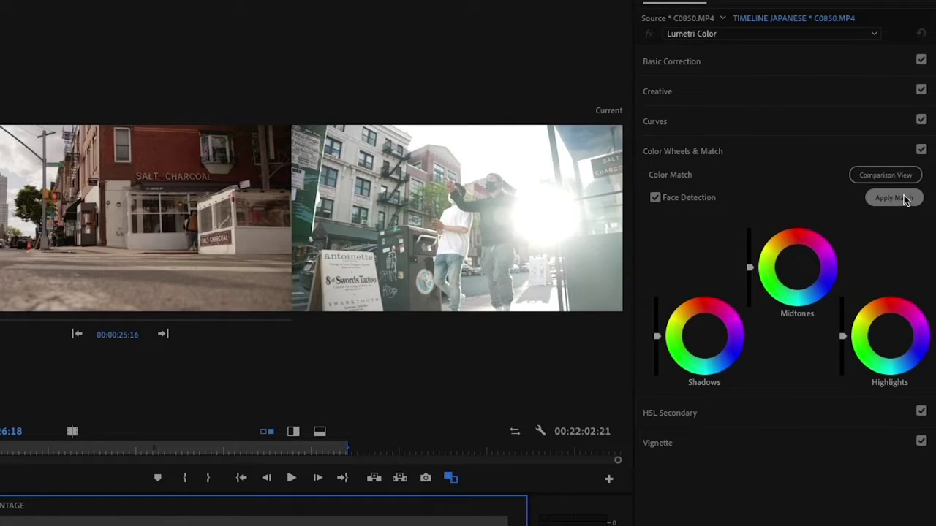
Apply Match to the street clip and expand Basic Correction in Lumetri Color
left_click(895, 198)
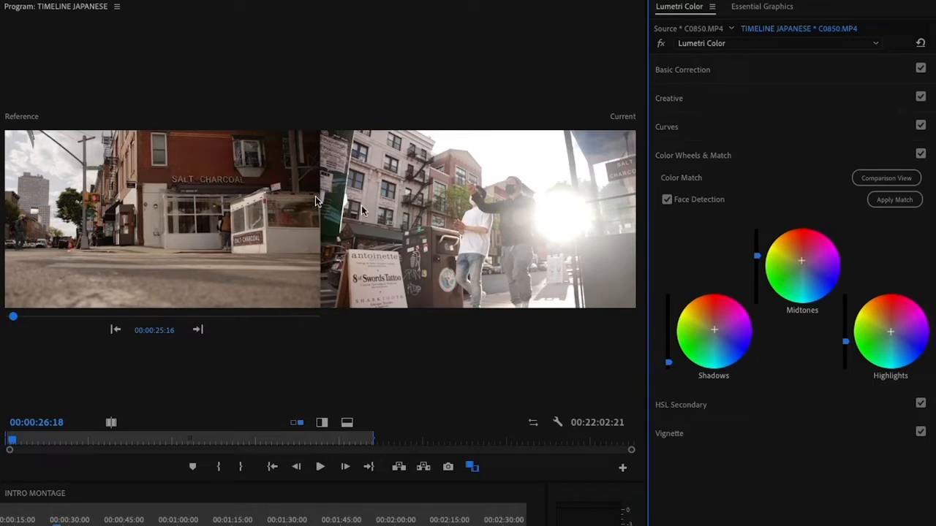
left_click(777, 71)
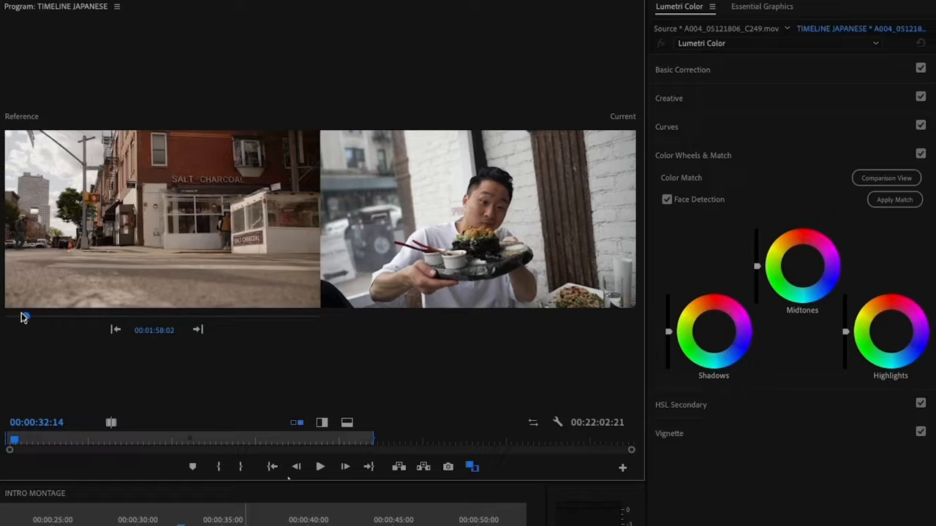
Set the restaurant conversation shot as reference and Apply Match to the plate clip
left_click_drag(26, 318, 45, 322)
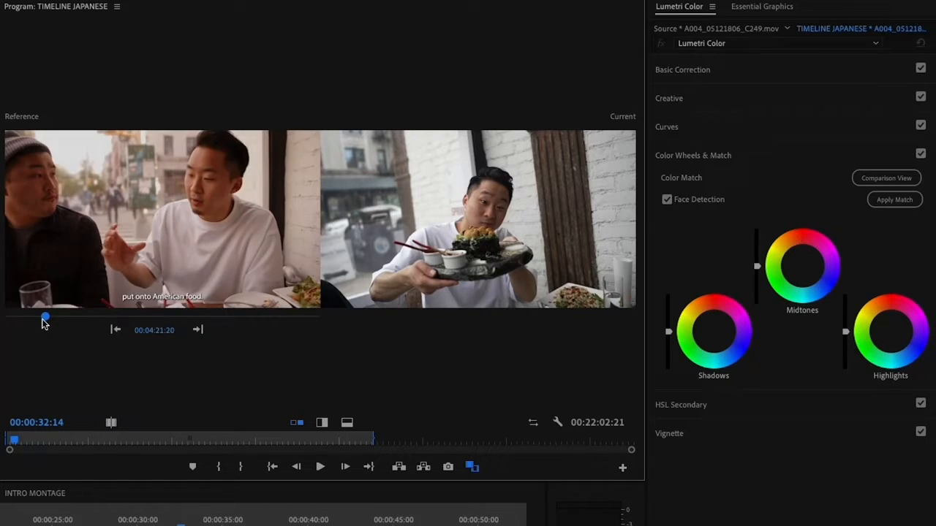
left_click(894, 201)
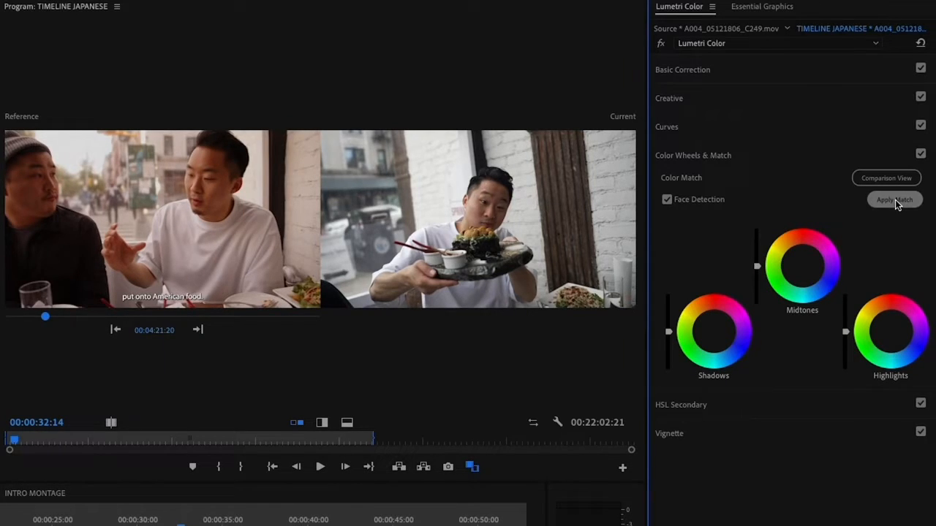
left_click(895, 200)
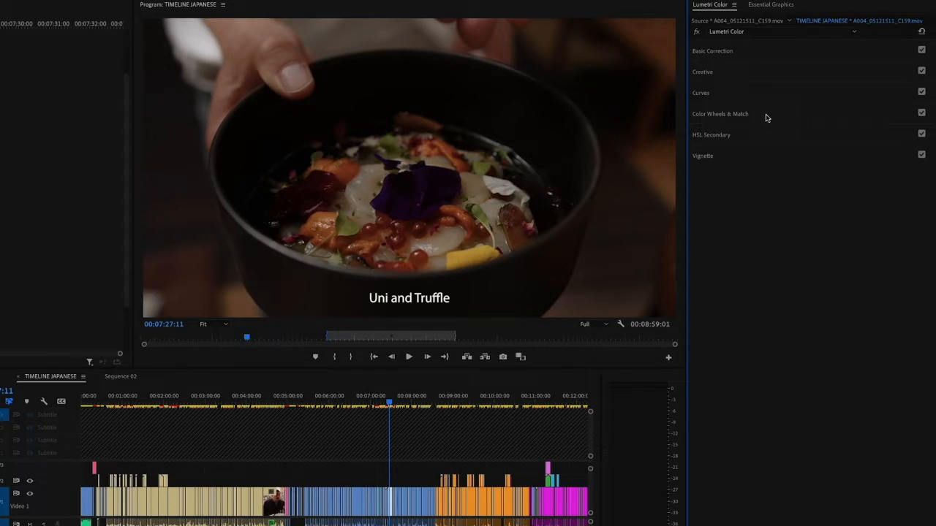
Expand Curves to boost purple, magenta and orange on the Hue vs Sat curve
left_click(760, 93)
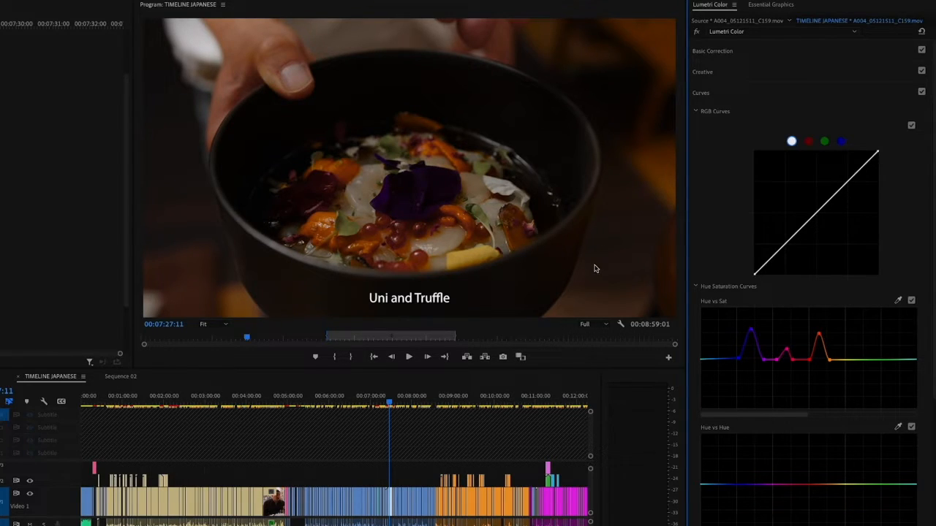
Set the bowl shot's Exposure to 1.0 and Contrast to about -68.3 in Basic Correction
left_click(750, 73)
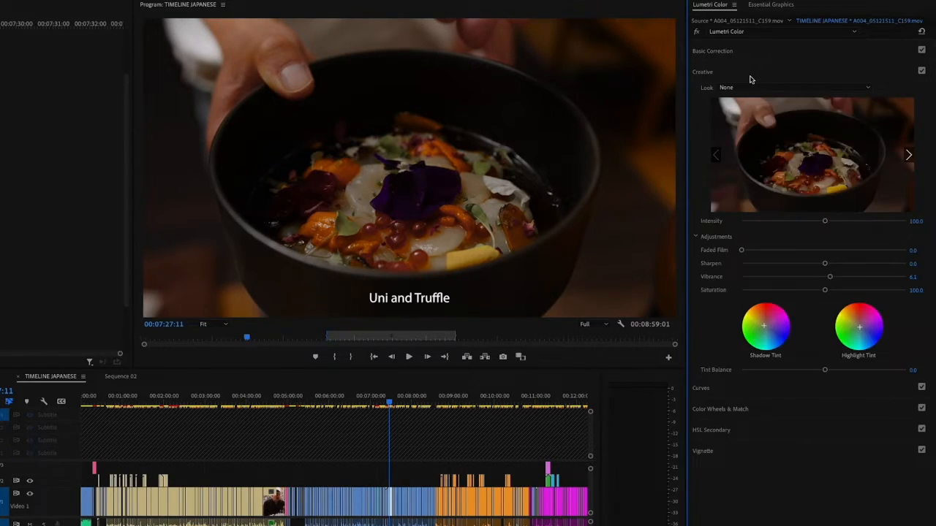
left_click(744, 52)
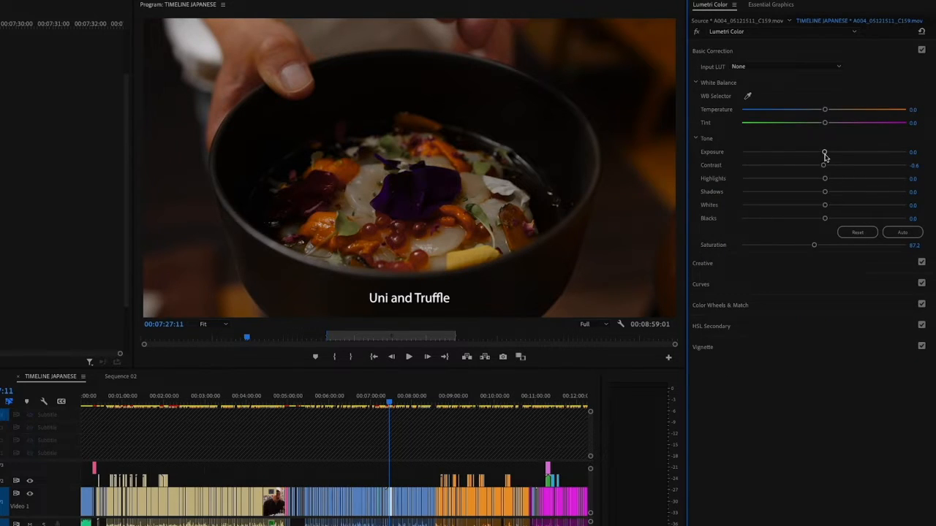
left_click_drag(824, 152, 845, 152)
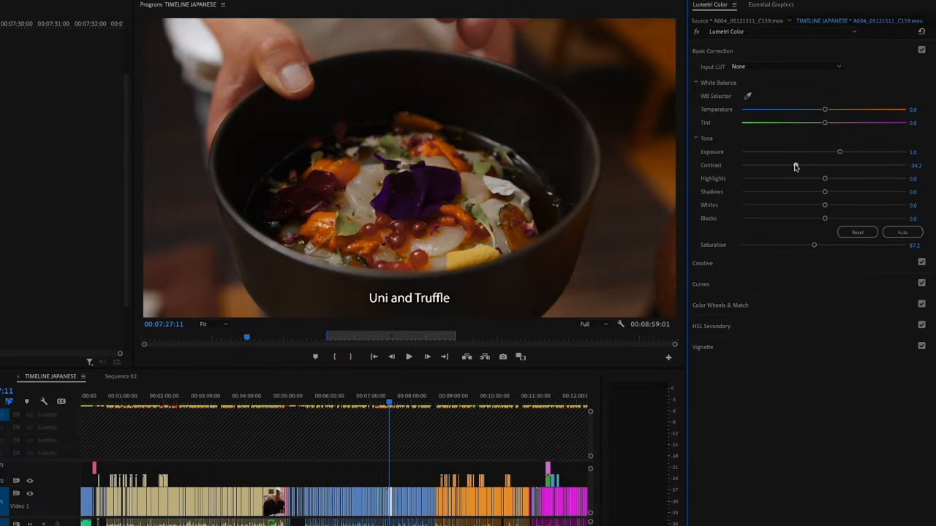
mouse_move(793, 165)
left_mouse_down()
mouse_move(854, 165)
mouse_move(776, 165)
left_mouse_up()
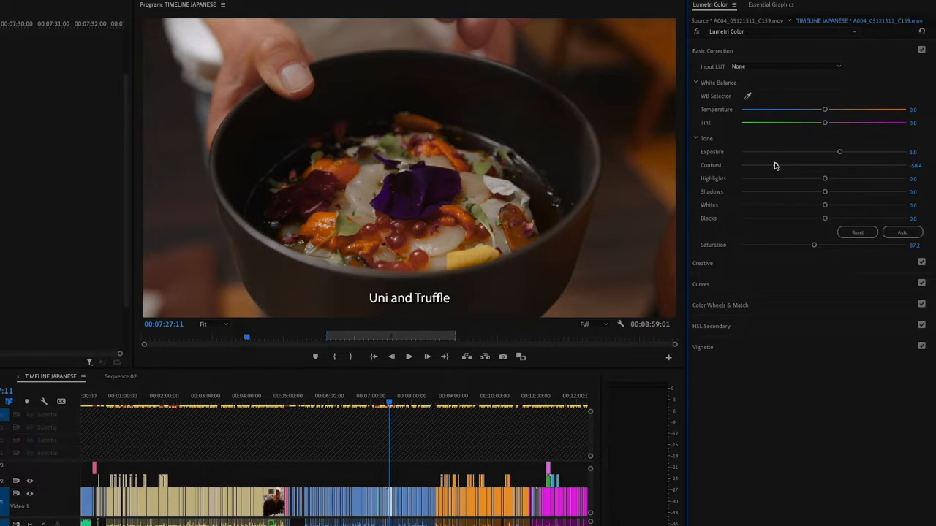